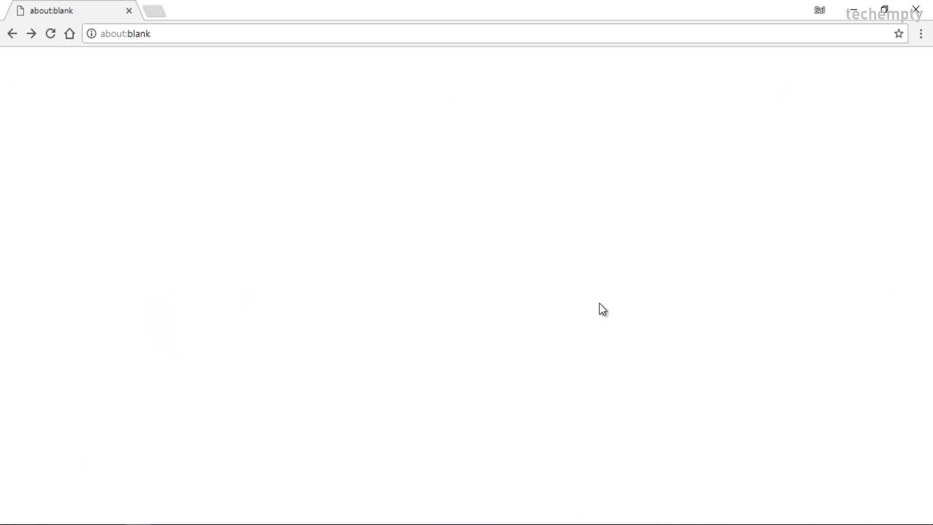
Step: Load the WinX MediaTrans website from the pasted address
click(578, 34)
text(https://www.winxdvd.com/mediatrans/)
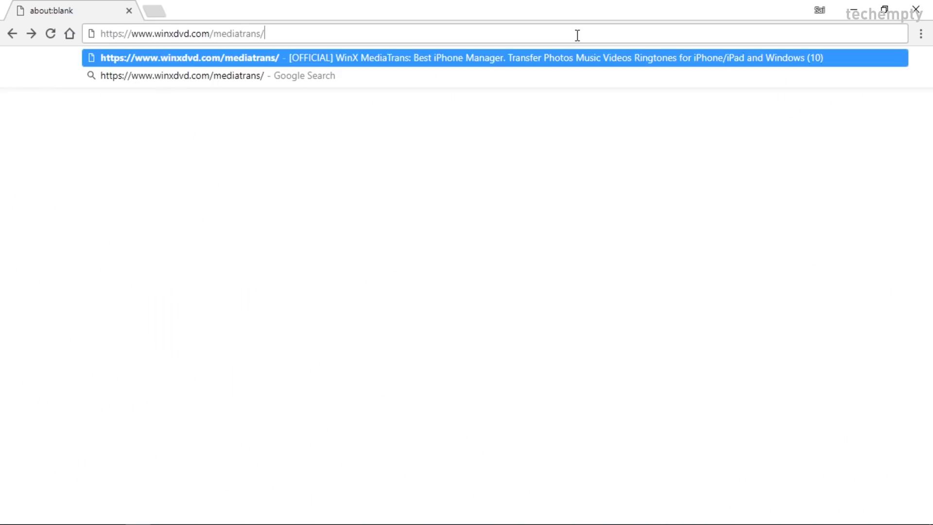
key(Return)
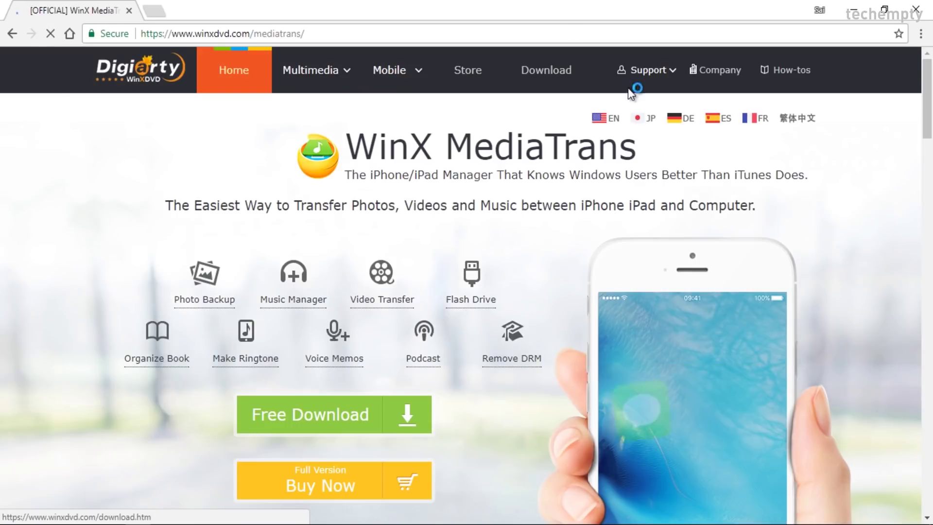
scroll(839, 366, down, 1)
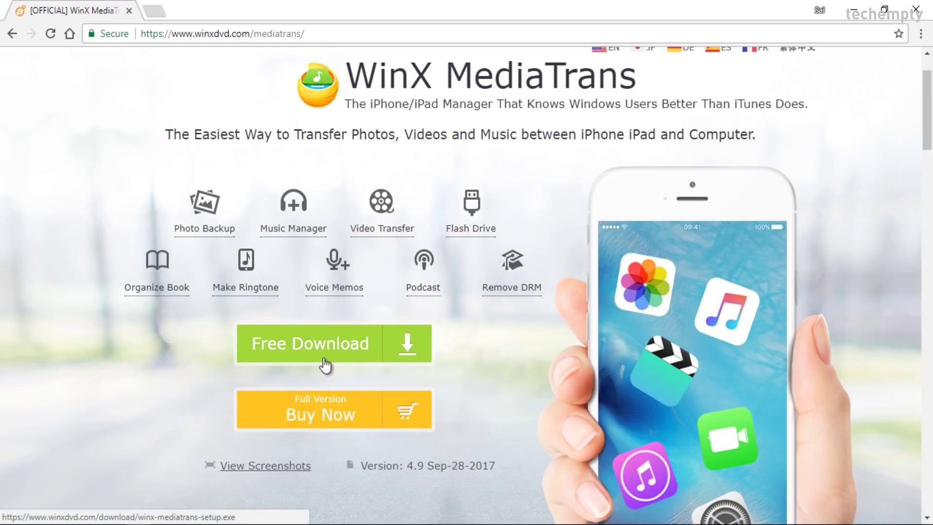
Step: Download winx-mediatrans-setup.exe, open it, and minimize Chrome while setup unpacks
click(409, 345)
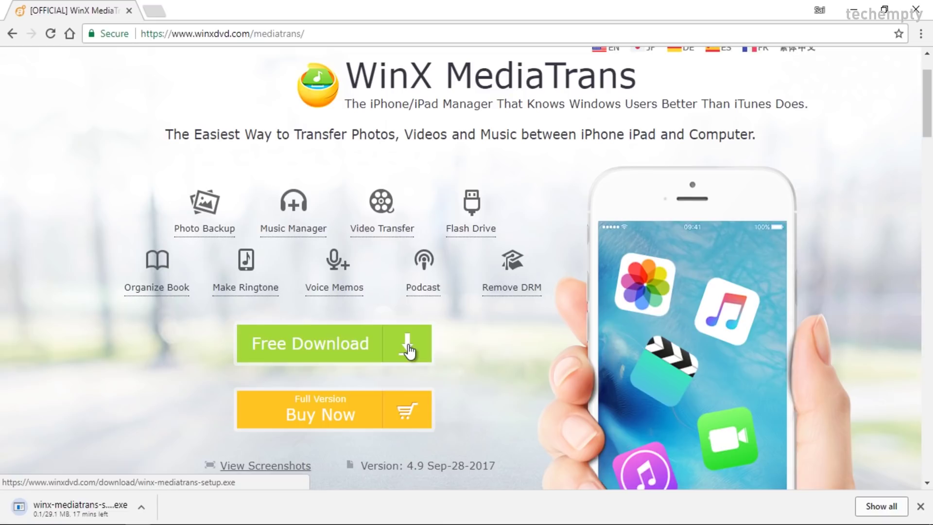
click(109, 508)
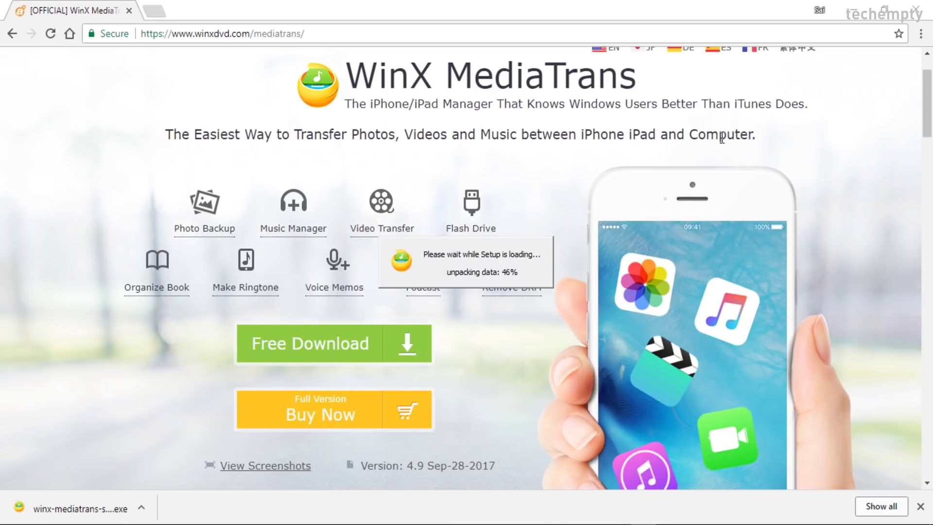
click(857, 9)
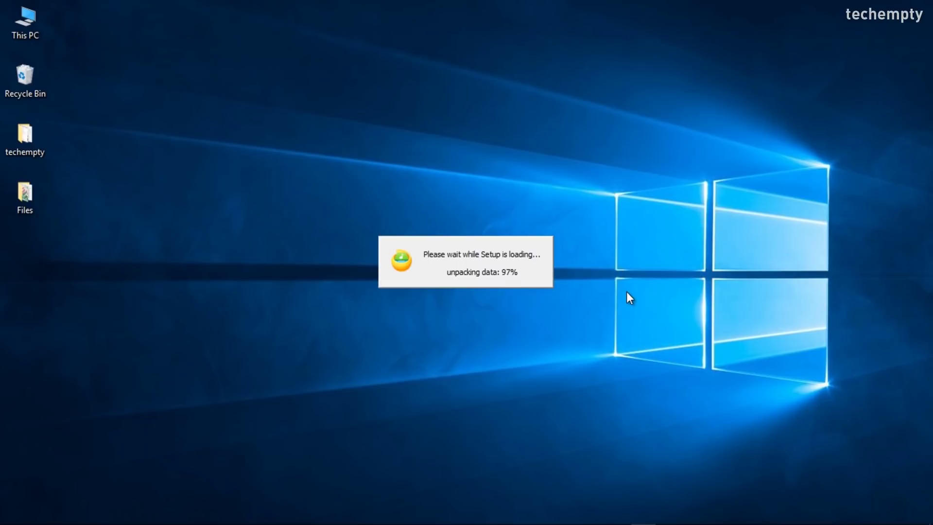
Step: Install WinX MediaTrans and launch it with the iPad on iOS 9.3.5 detected
click(511, 373)
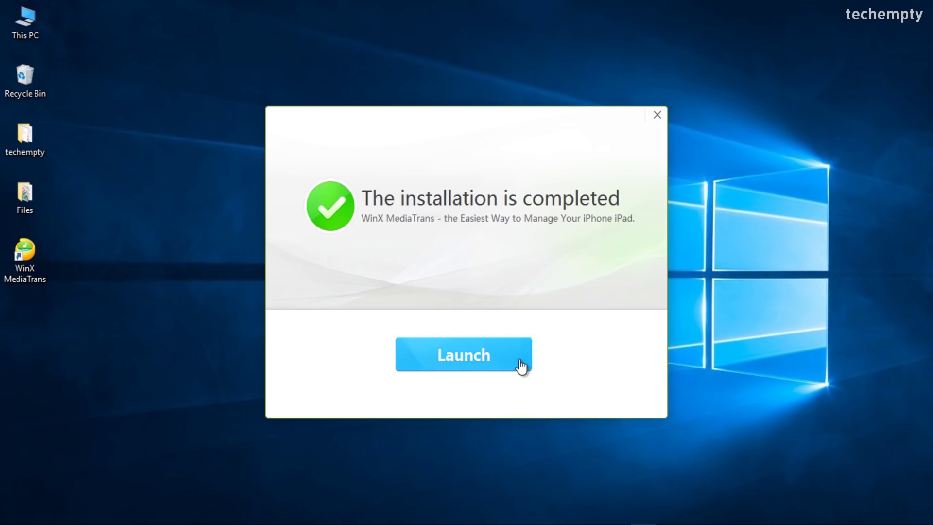
click(519, 363)
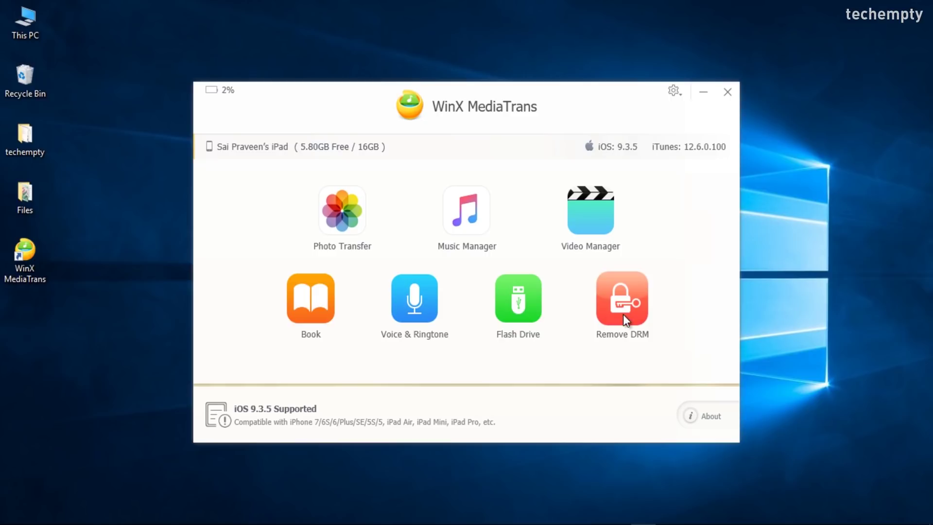
Step: Check the default export folders on the Settings Path tab, then open Photo Transfer
click(675, 94)
click(690, 118)
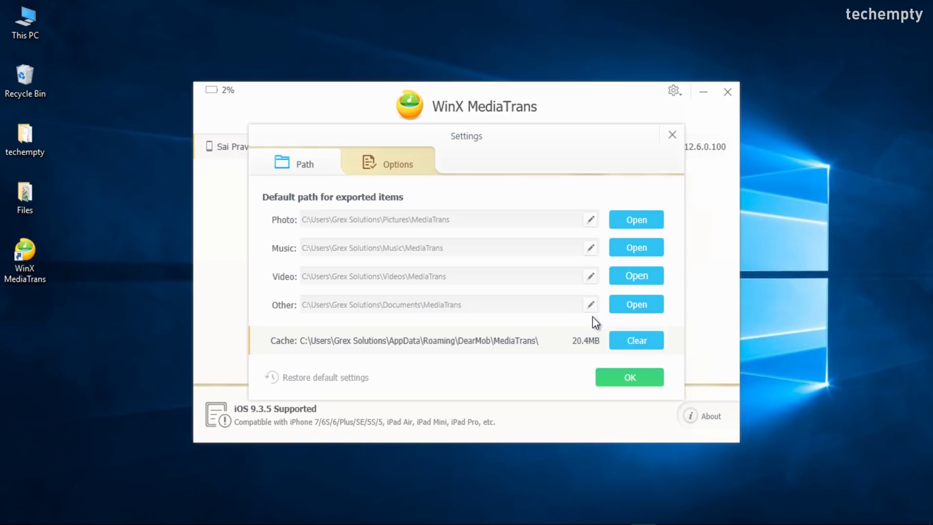
click(606, 376)
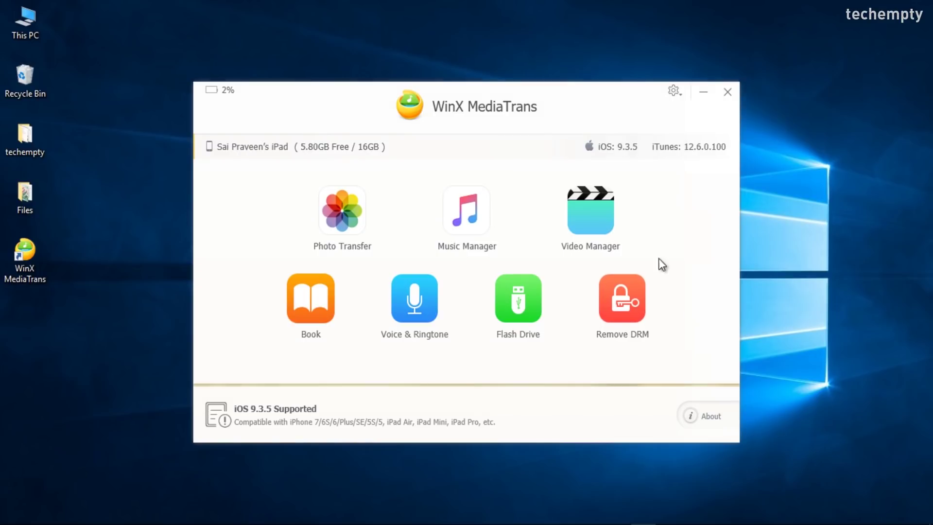
click(339, 221)
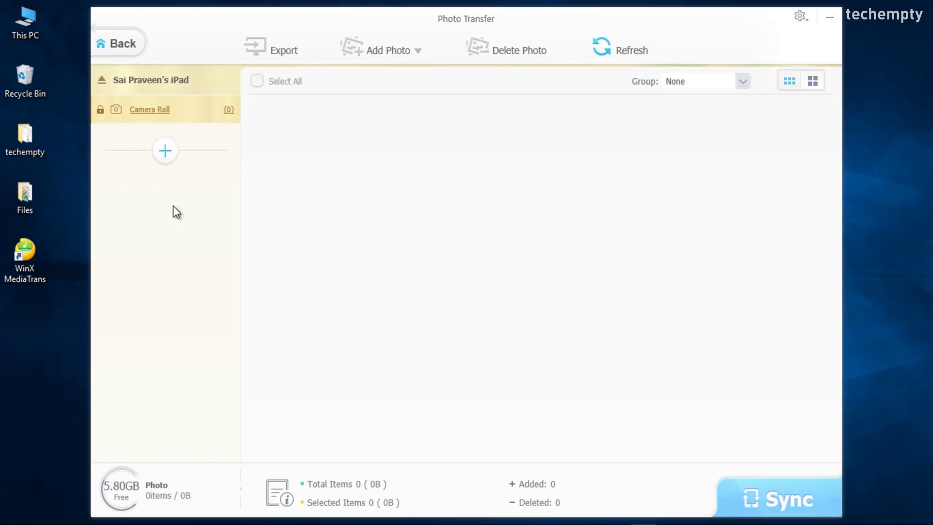
Step: Create a new iPad photo album named TechEMpty and select it
click(168, 158)
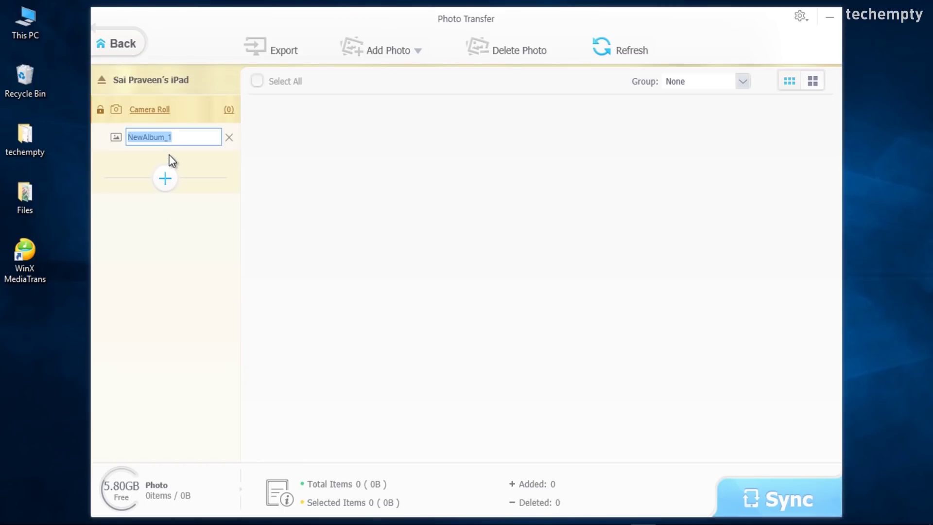
text(TechEMpty)
key(Return)
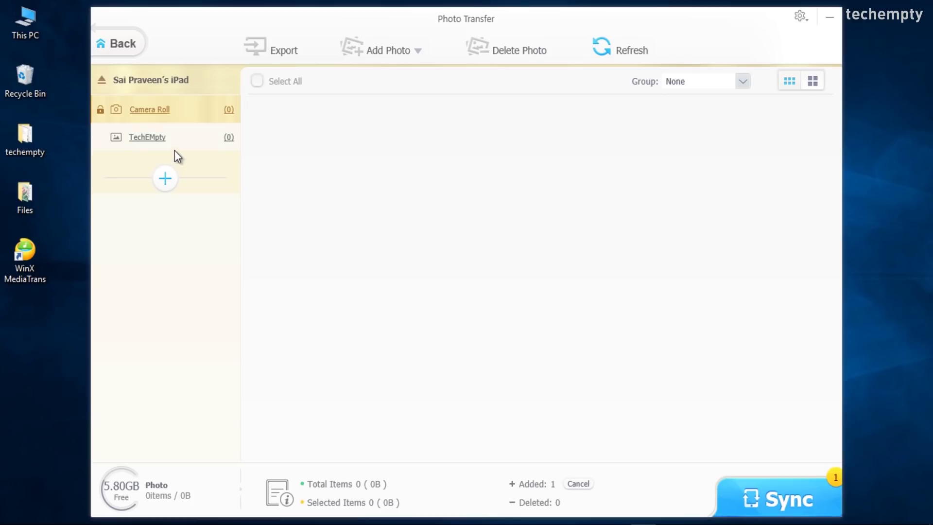
click(178, 145)
Step: Add the waterfall photo from Desktop\Files to TechEMpty and sync it to the iPad
click(377, 46)
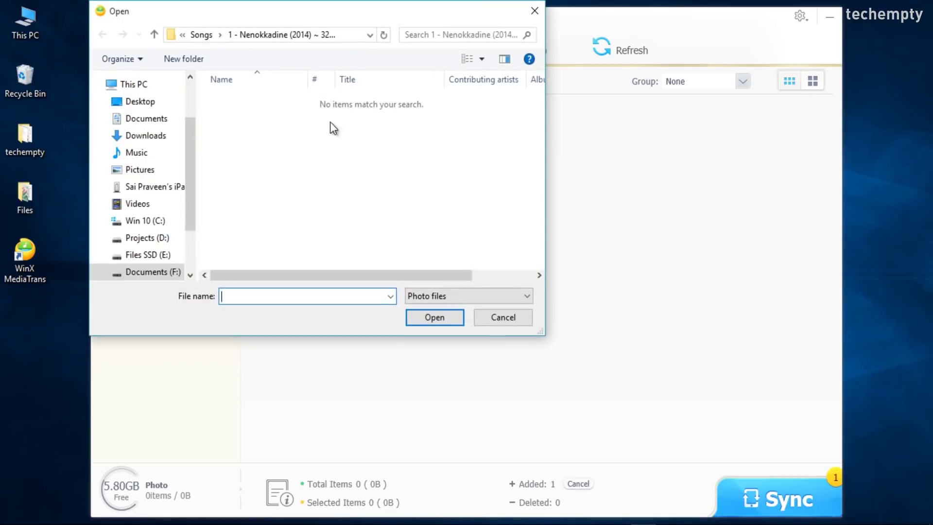
click(175, 103)
double_click(221, 117)
click(234, 117)
double_click(234, 116)
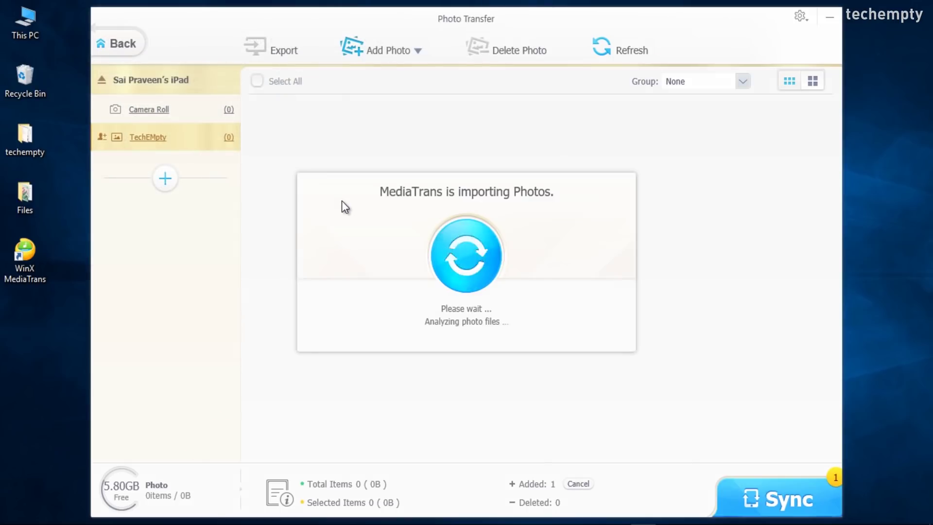
click(767, 498)
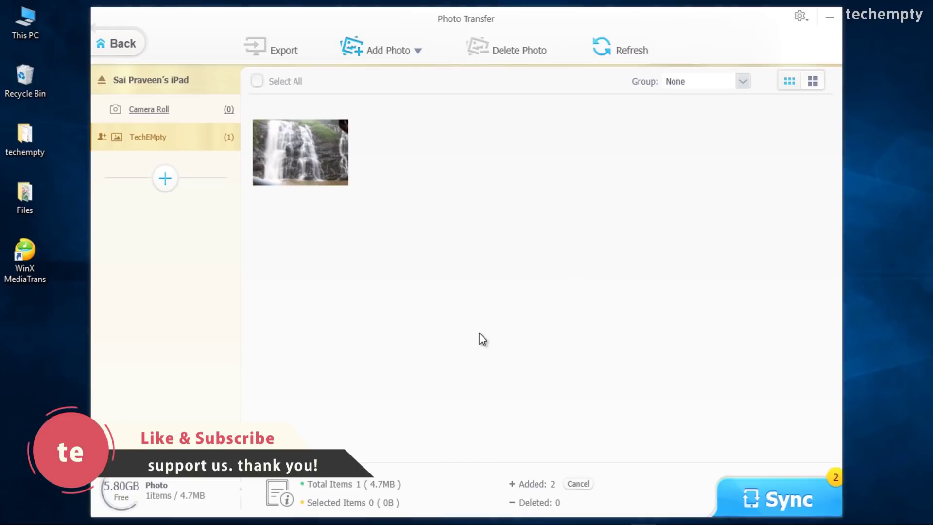
Step: Export the waterfall photo to Pictures\MediaTrans as IMG_273 and close the folder
click(227, 140)
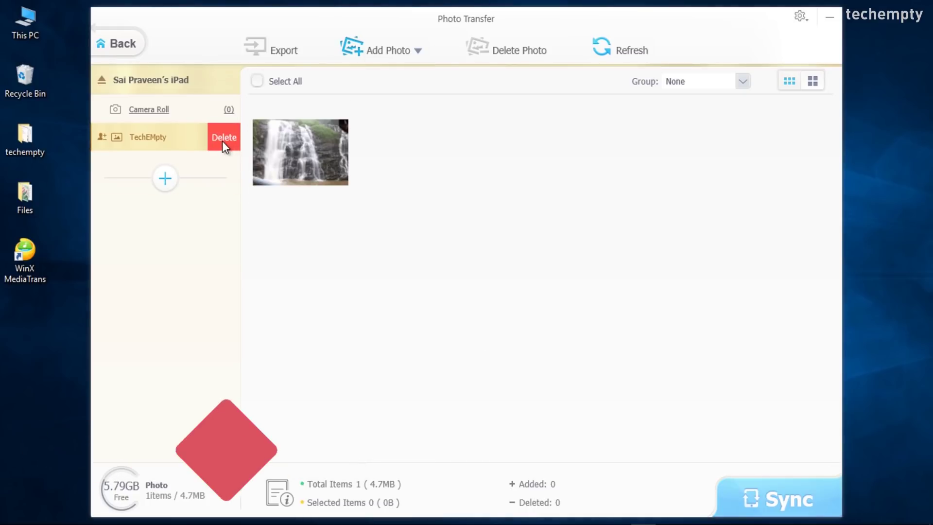
click(321, 172)
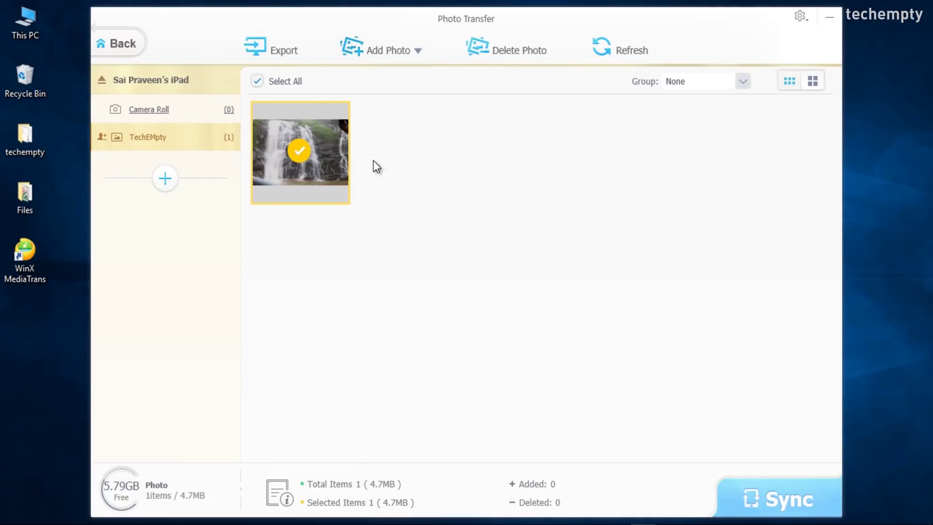
click(280, 56)
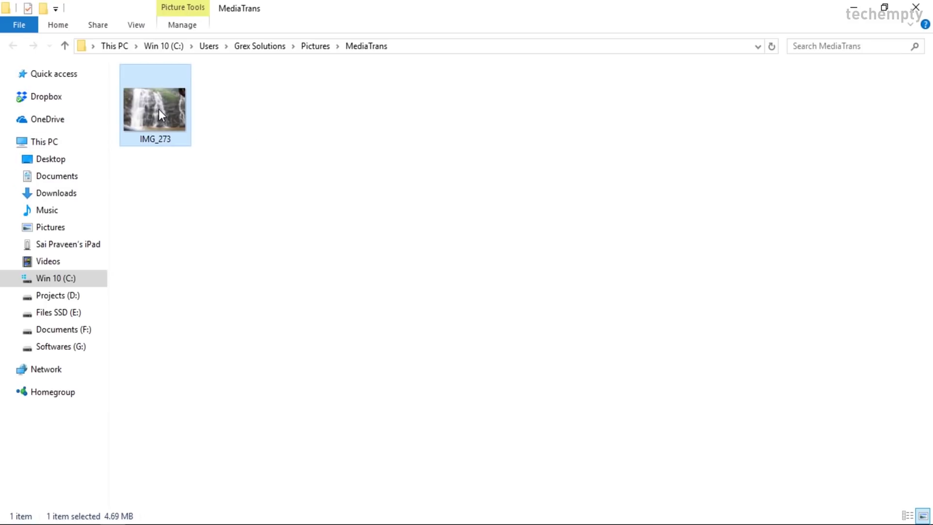
click(417, 46)
click(623, 135)
click(910, 14)
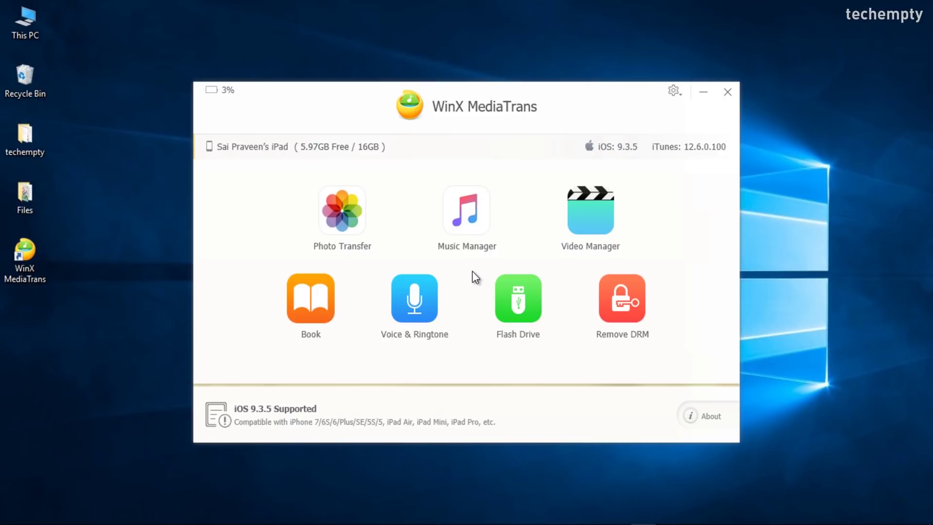
Step: Add the 10.7MB Despacito MP3 in Music Manager, sync it to the iPad, and go back
click(475, 225)
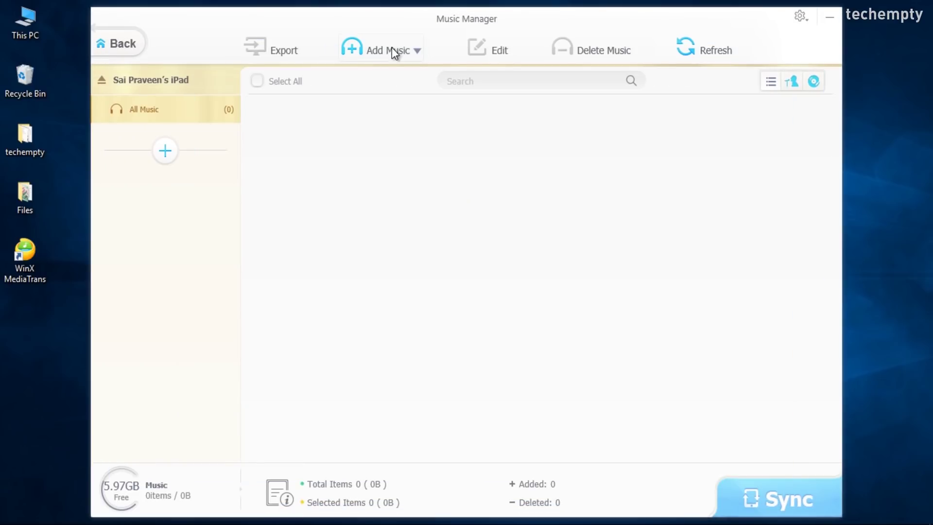
click(392, 48)
click(269, 105)
double_click(269, 104)
click(736, 482)
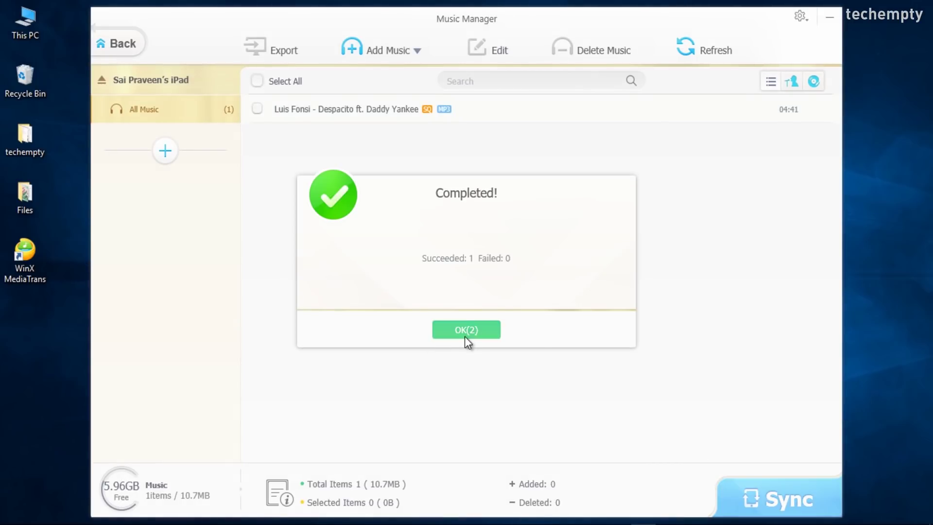
click(465, 335)
click(257, 109)
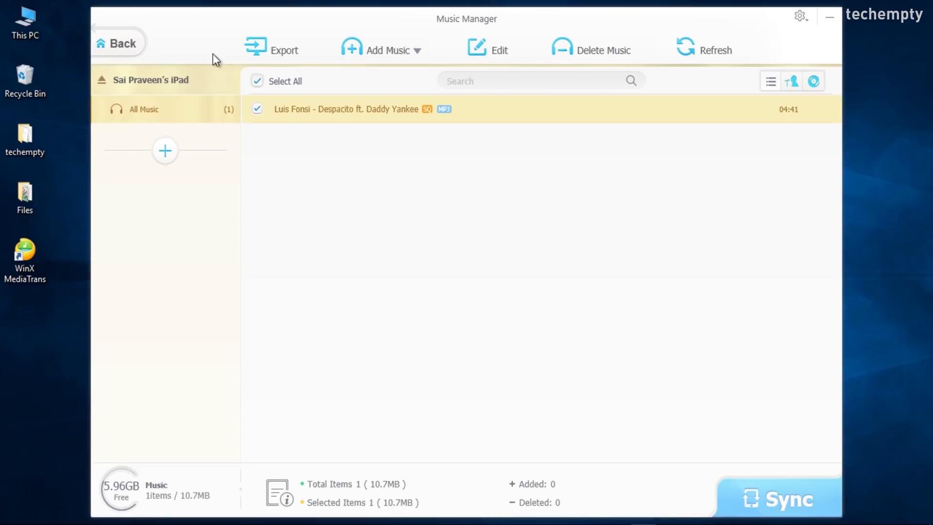
click(123, 42)
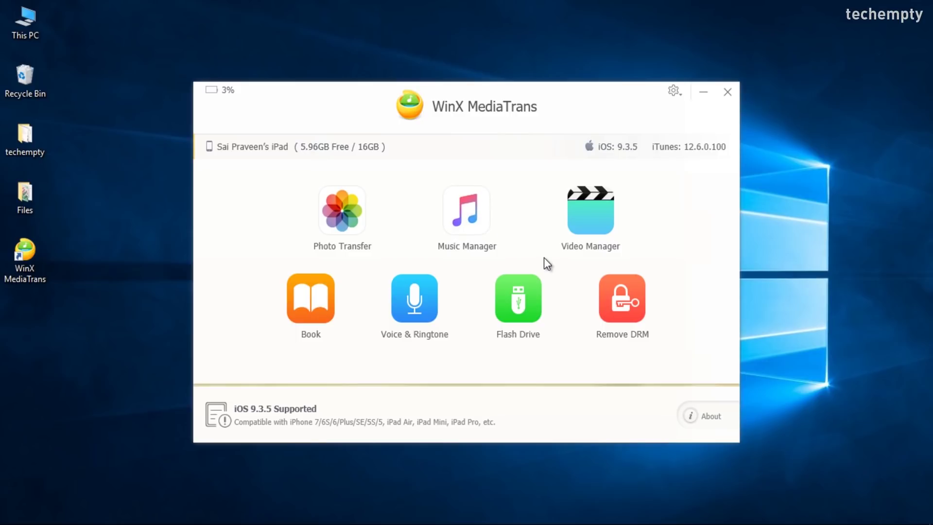
Step: Add the Video file from the Files folder in the video manager and convert it
click(606, 223)
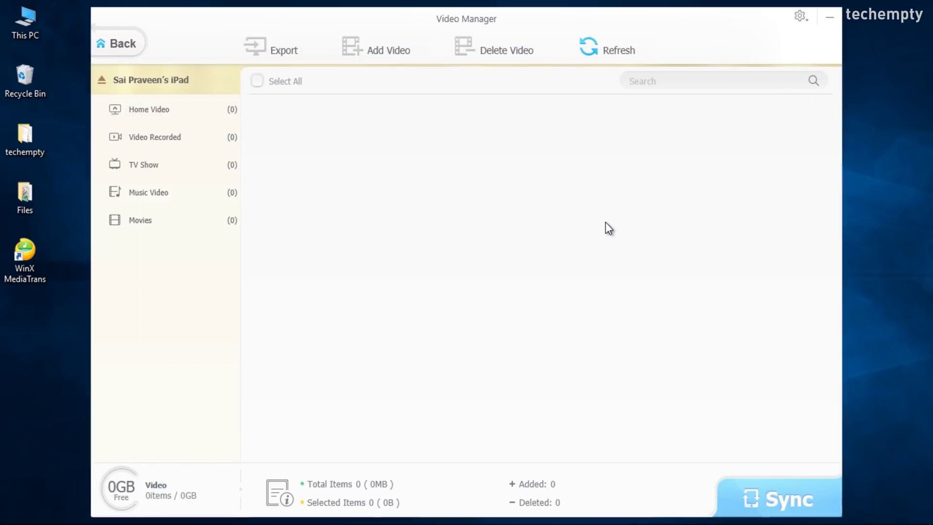
click(368, 48)
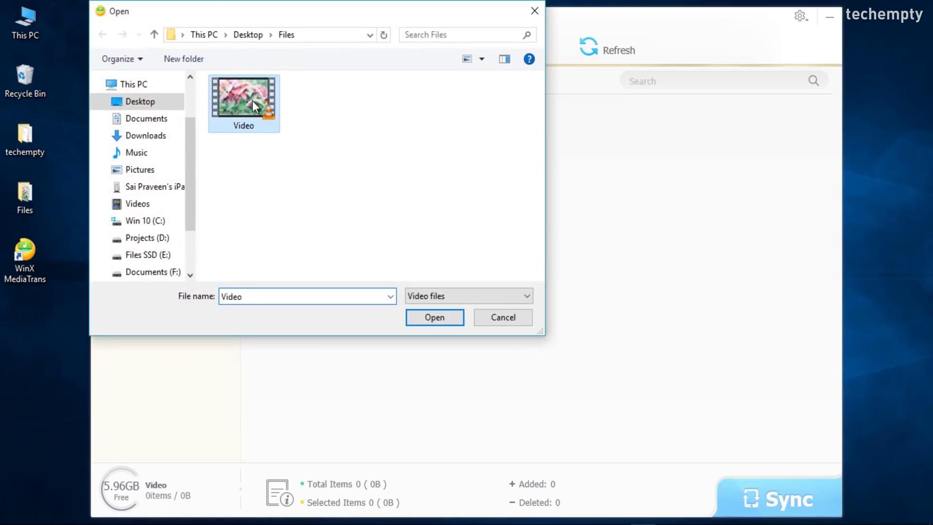
double_click(252, 101)
click(324, 156)
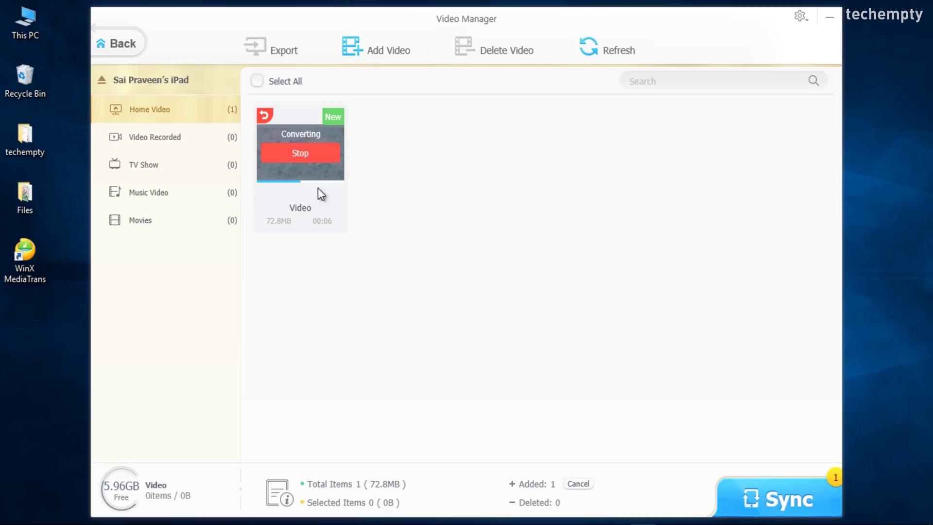
Step: Sync the 2.2MB converted clip to the iPad's Home Video and return to the main menu
click(759, 501)
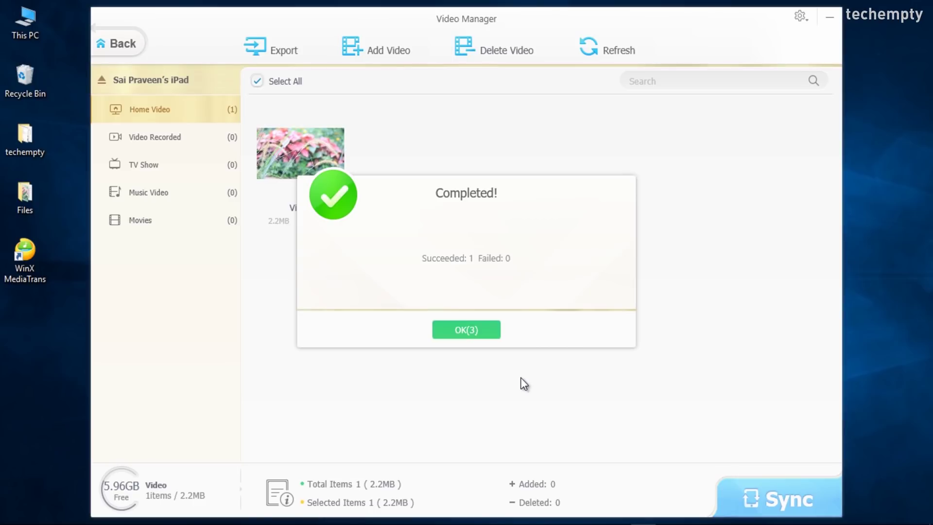
click(496, 336)
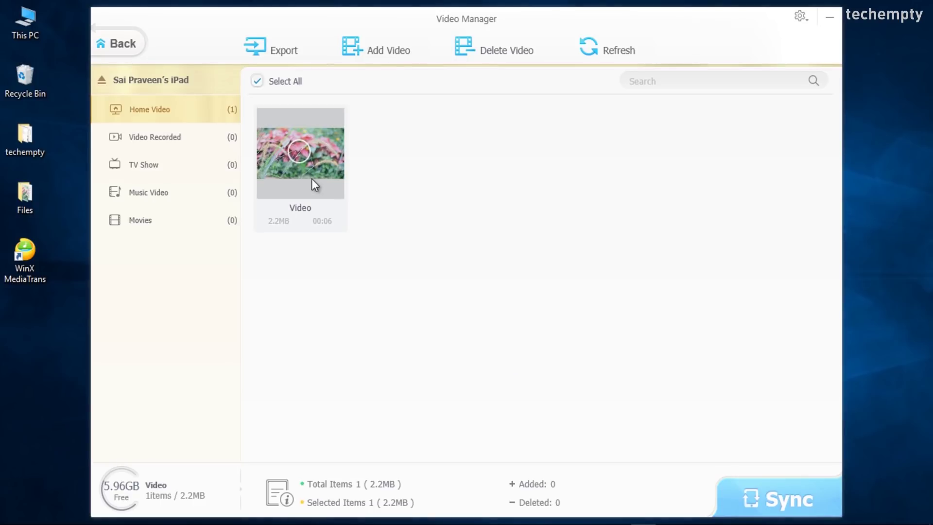
click(299, 173)
click(131, 52)
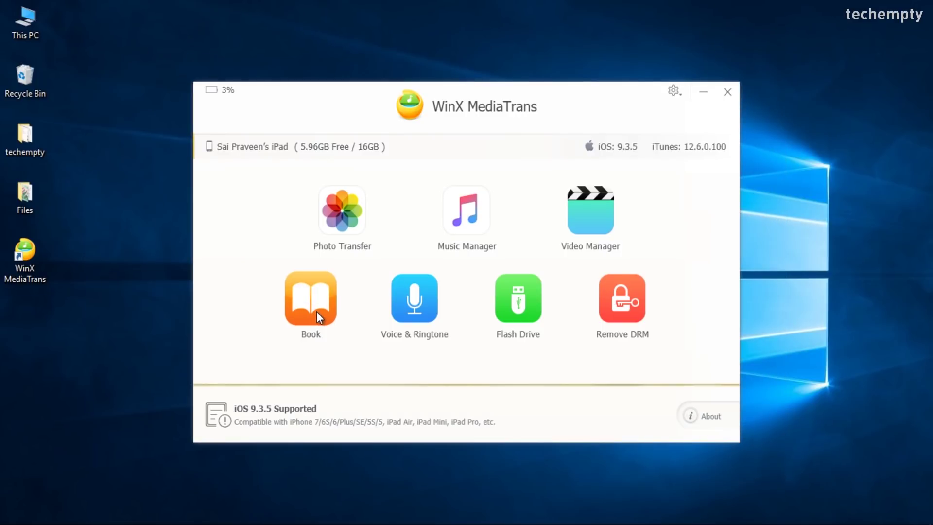
Step: Add the 3.0MB PDF '5 Minutes to Growth Hacking' to Books, sync, and go back
click(317, 312)
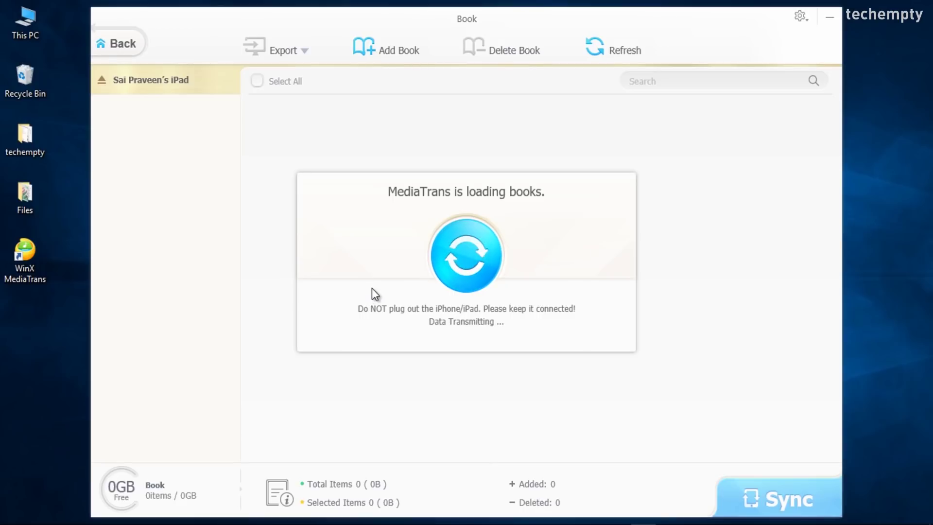
click(394, 55)
click(279, 102)
double_click(279, 102)
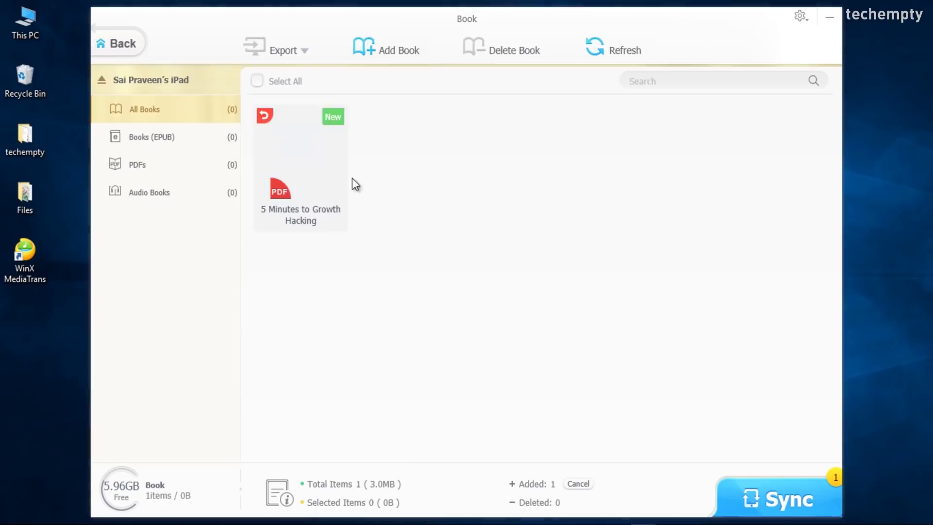
click(752, 501)
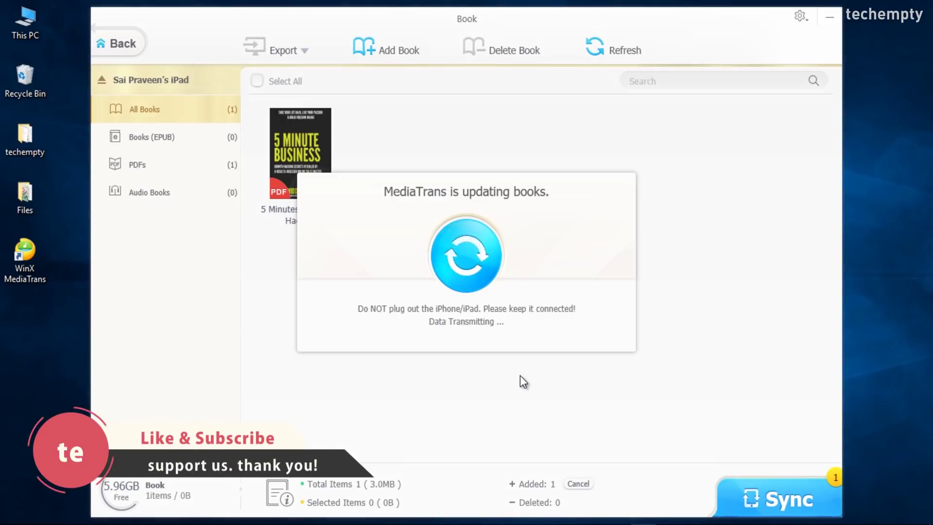
click(492, 332)
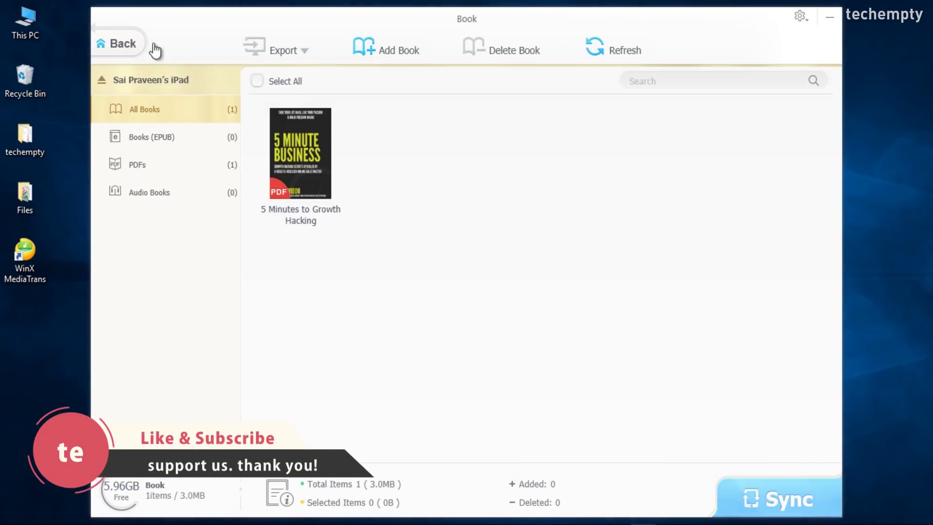
click(124, 46)
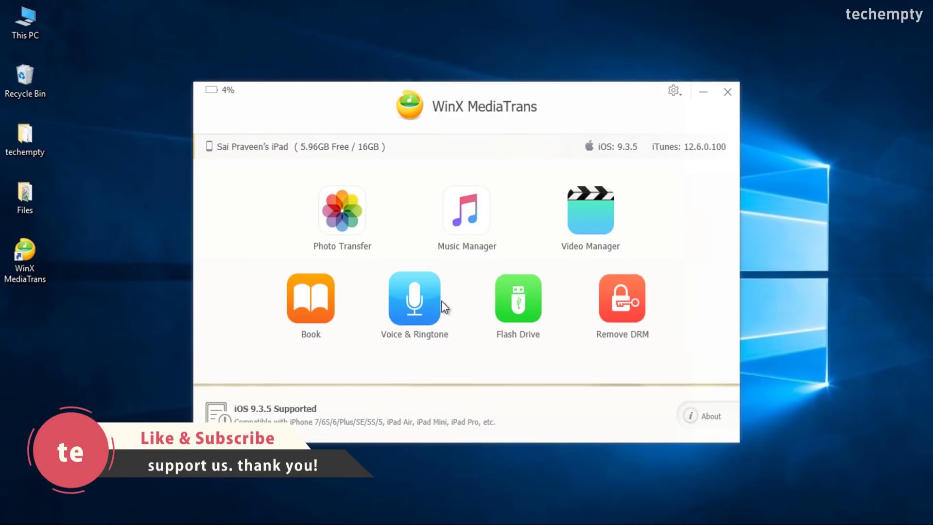
Step: Add the Despacito track to the Voice & Ringtone list
click(434, 322)
click(394, 49)
click(290, 101)
double_click(290, 101)
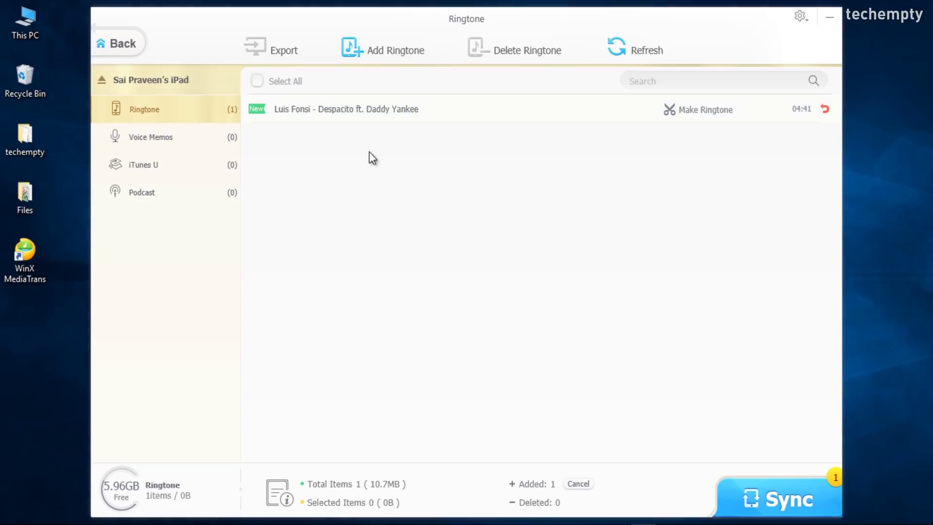
Step: Trim a 40-second Despacito ringtone, sync it to the iPad, and return to the main menu
click(688, 113)
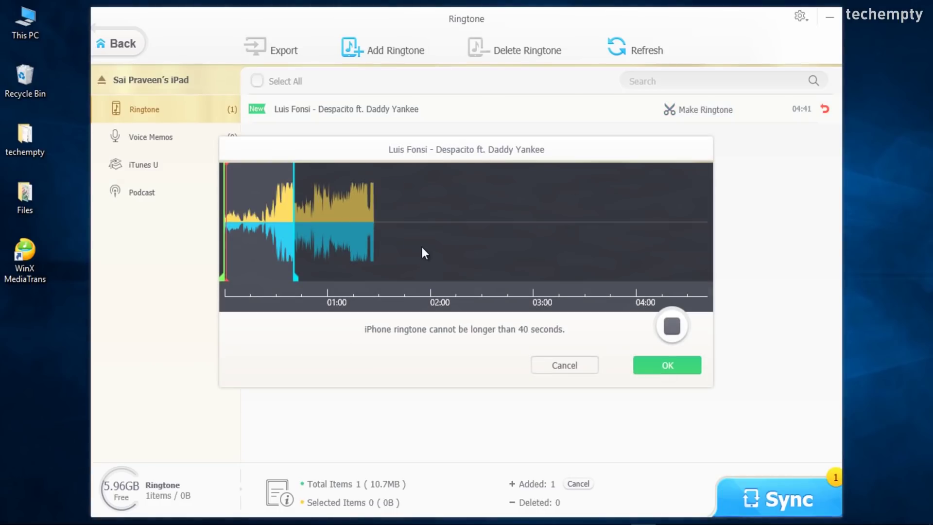
drag(273, 222, 451, 236)
click(651, 365)
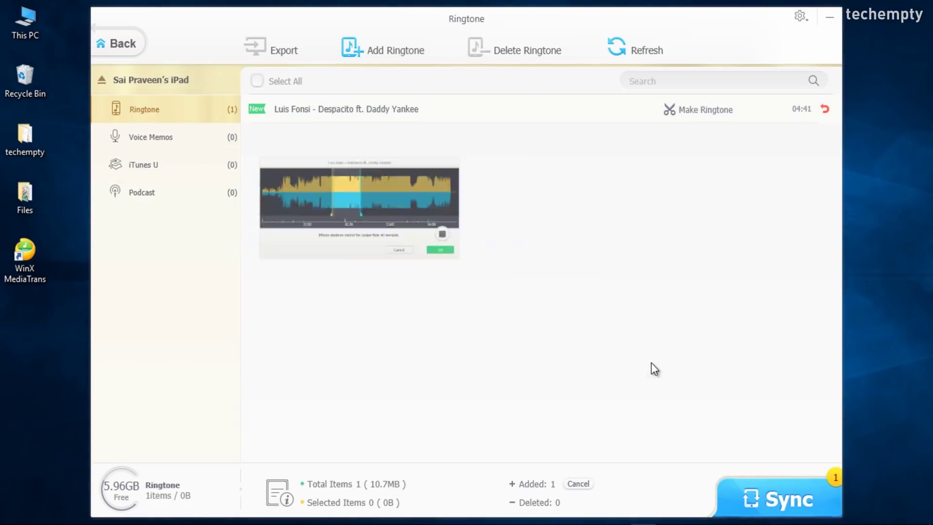
click(752, 496)
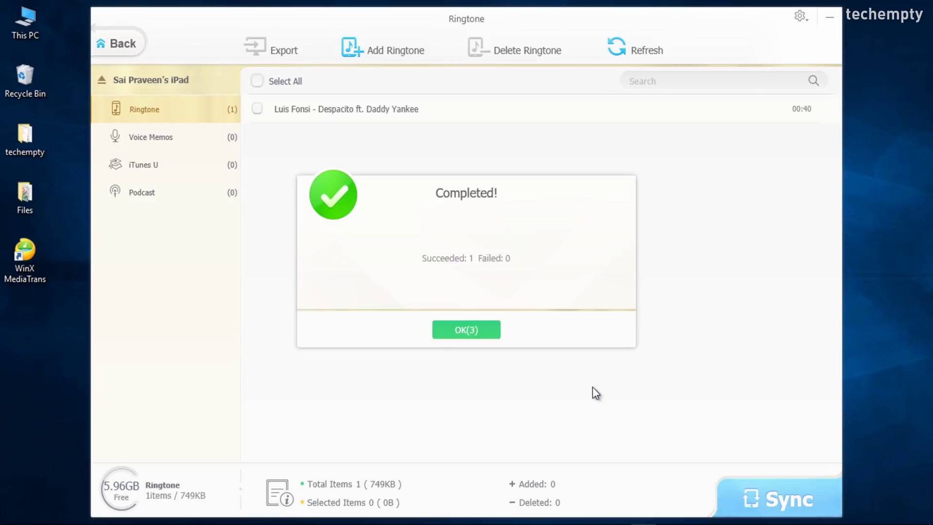
click(483, 331)
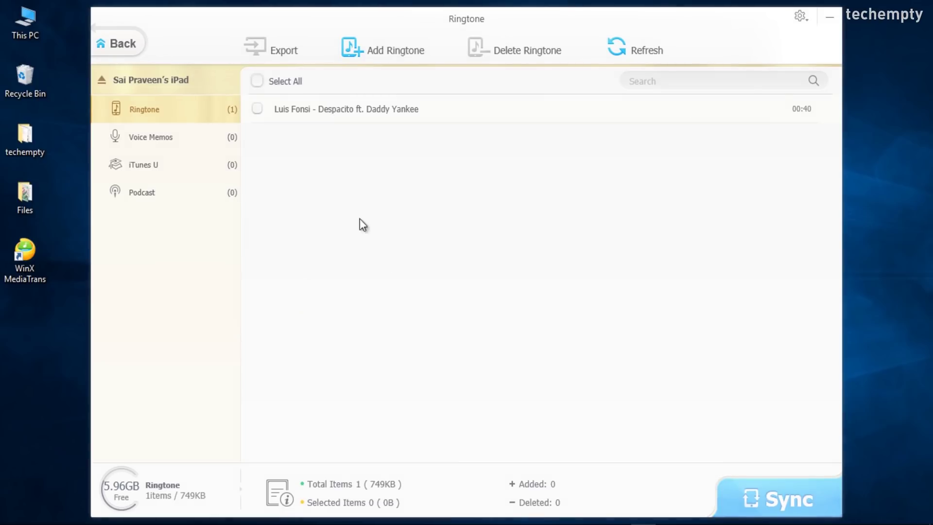
click(125, 45)
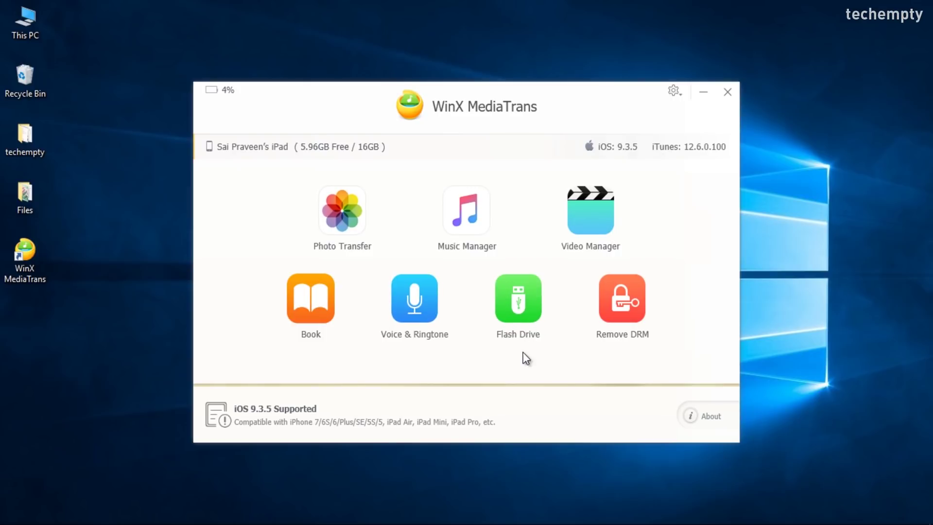
Step: Create a folder named TechEmpty in the iPad's Flash Drive and open it
click(527, 315)
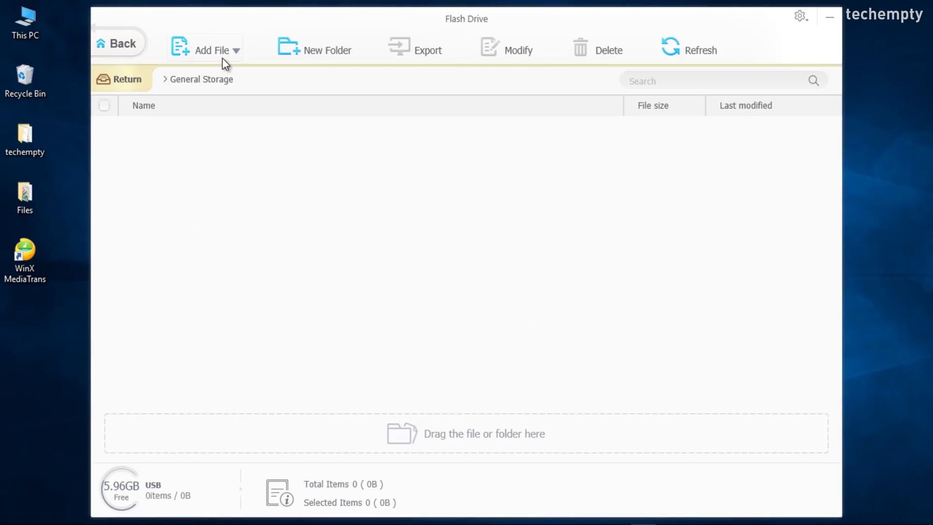
click(313, 65)
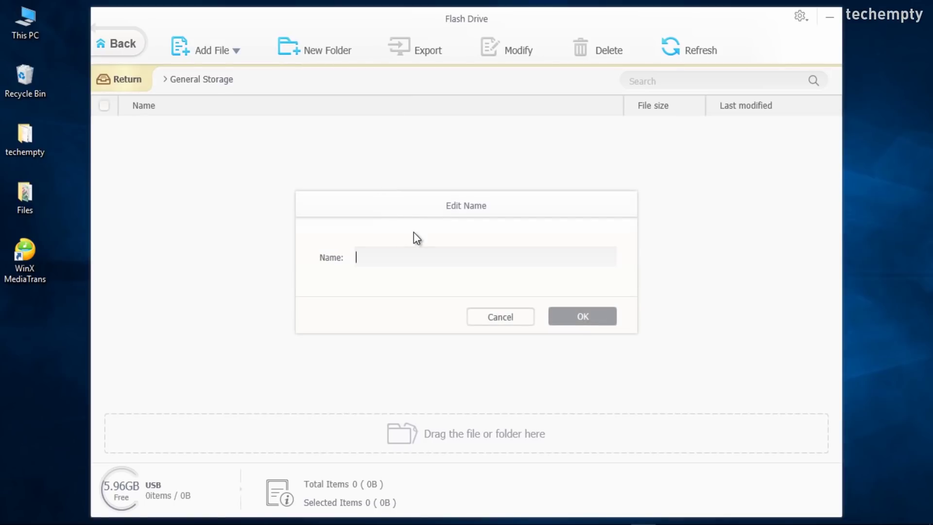
text(TechEmpty)
key(Return)
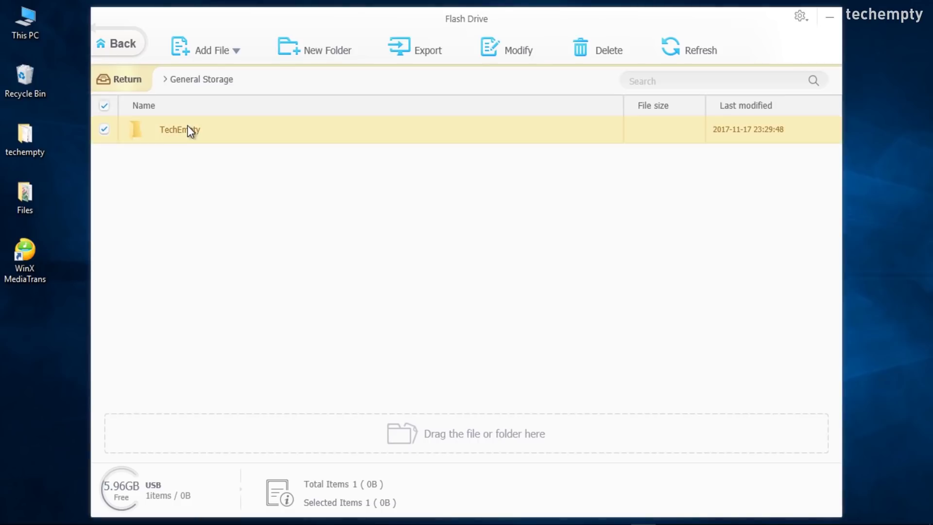
double_click(187, 128)
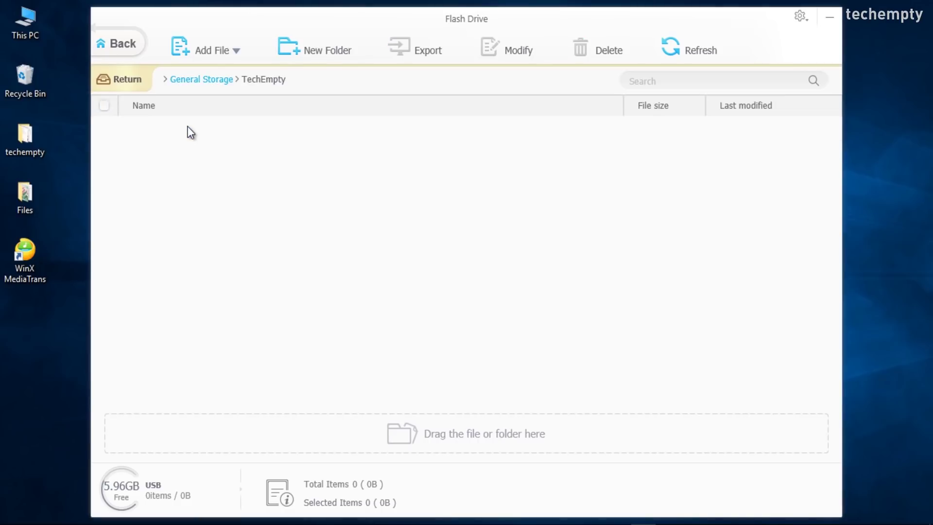
Step: Copy Photo.JPG and 'iPhone as Pendrive - TechEmpty.docx' into TechEmpty, then go back
click(228, 47)
click(347, 219)
ctrl+click(354, 190)
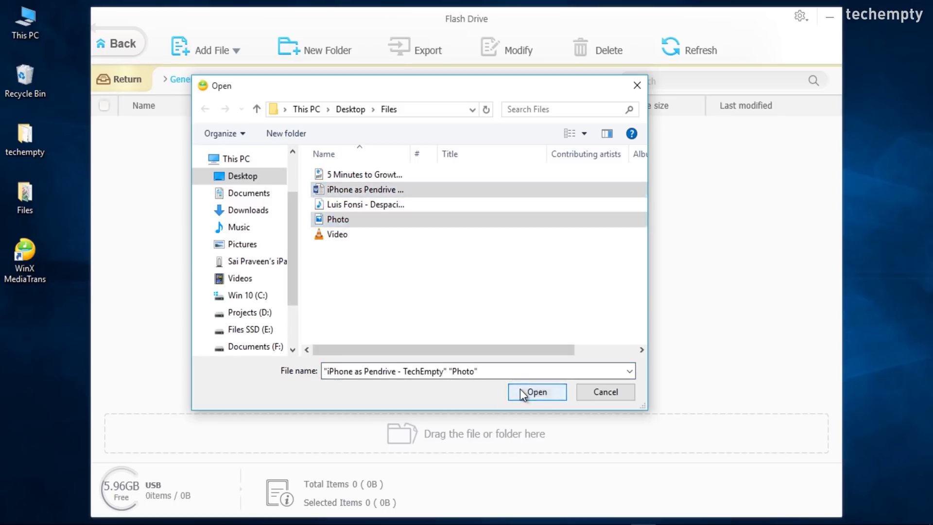
click(535, 391)
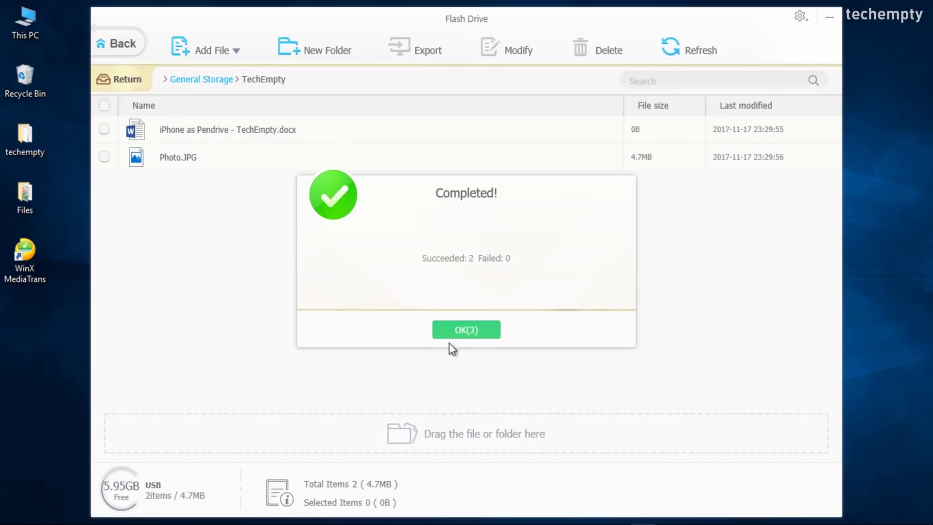
click(454, 335)
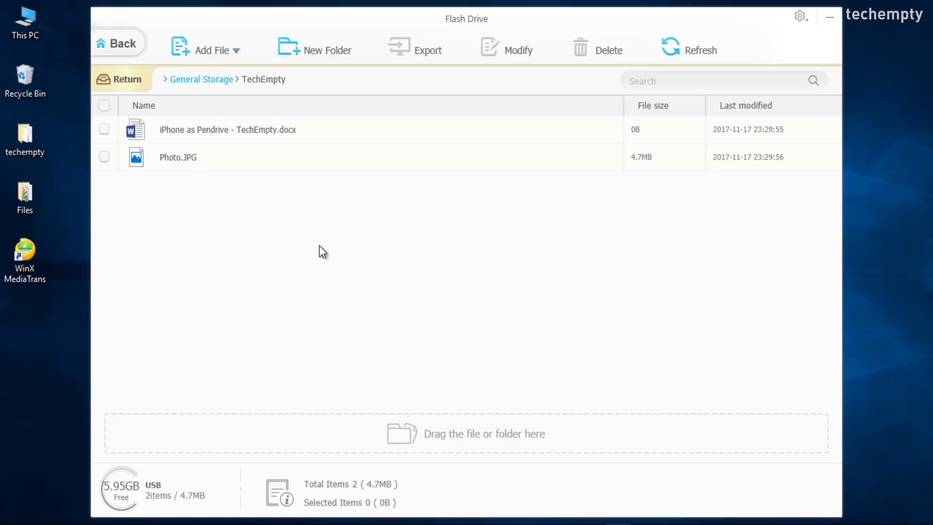
click(235, 160)
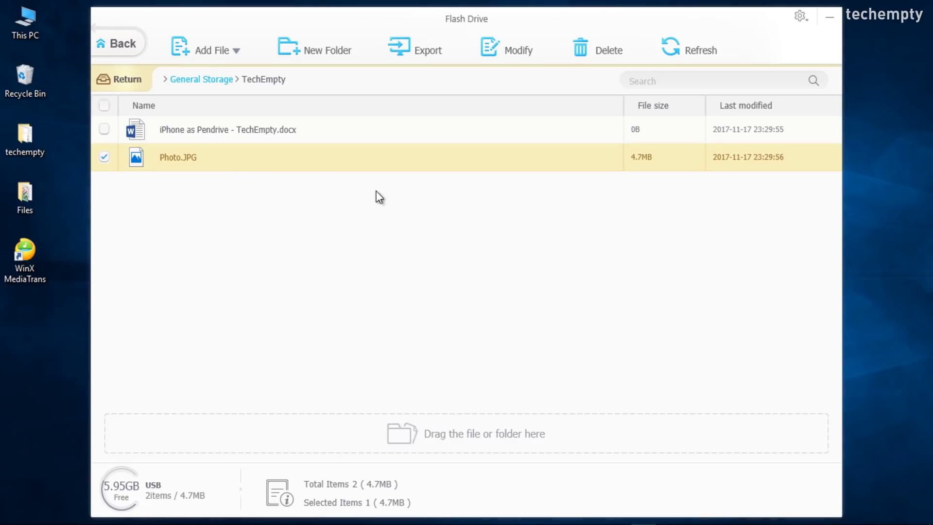
click(128, 47)
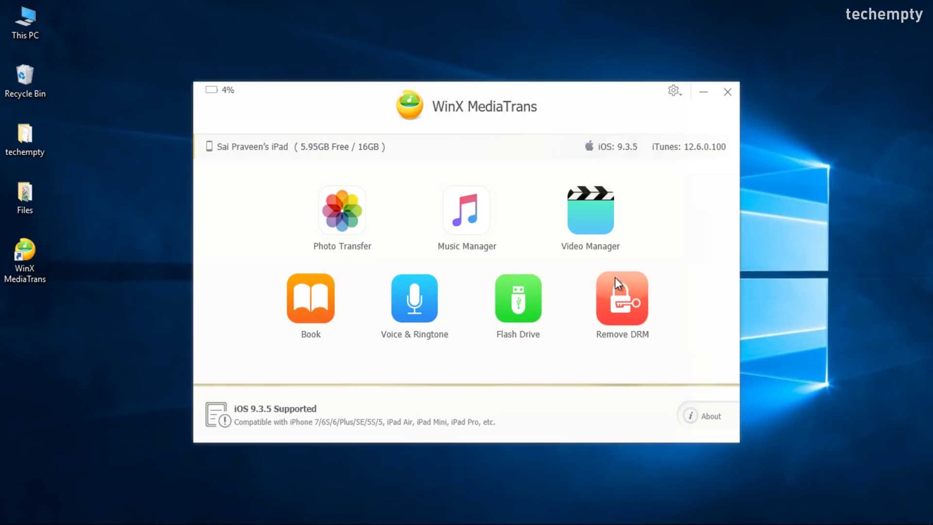
click(629, 310)
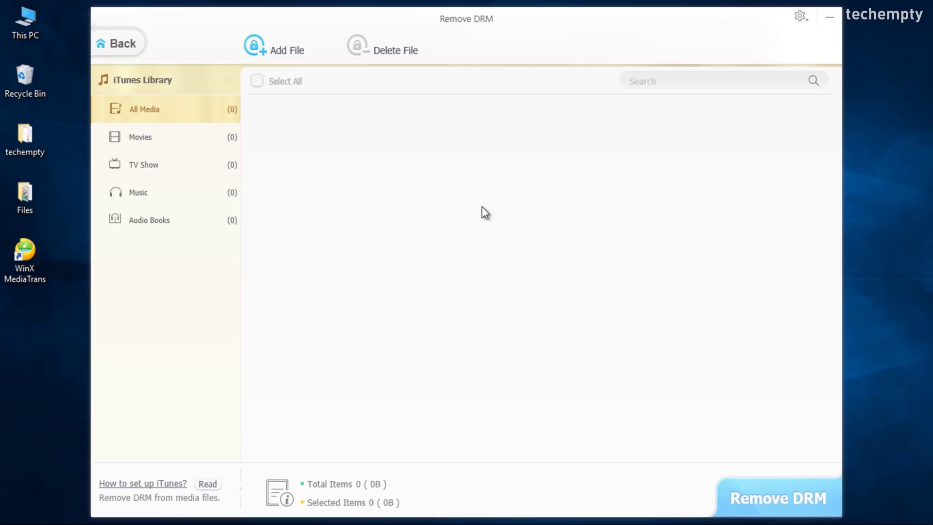
click(119, 49)
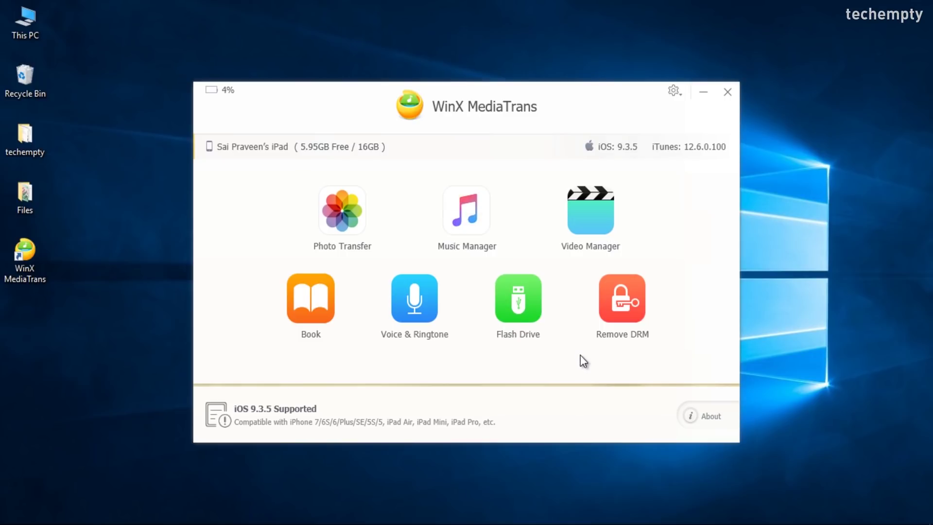
click(695, 416)
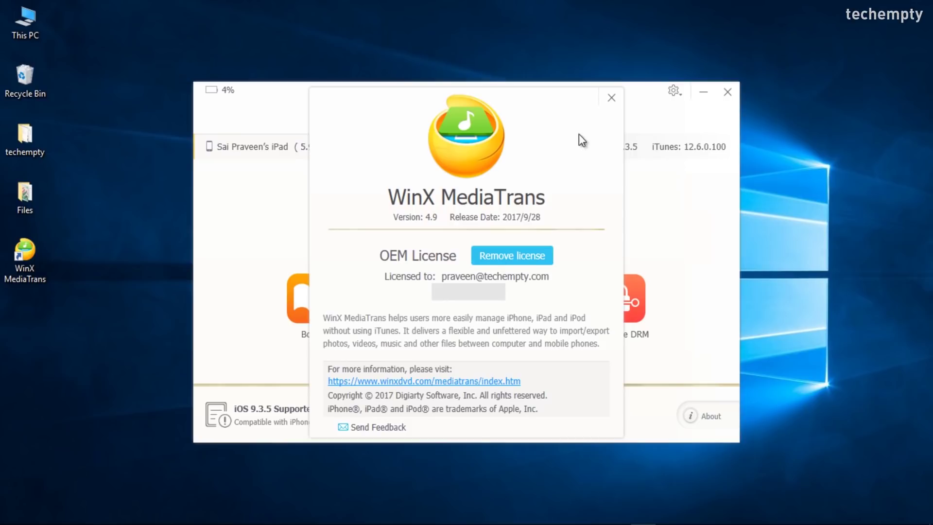
click(610, 98)
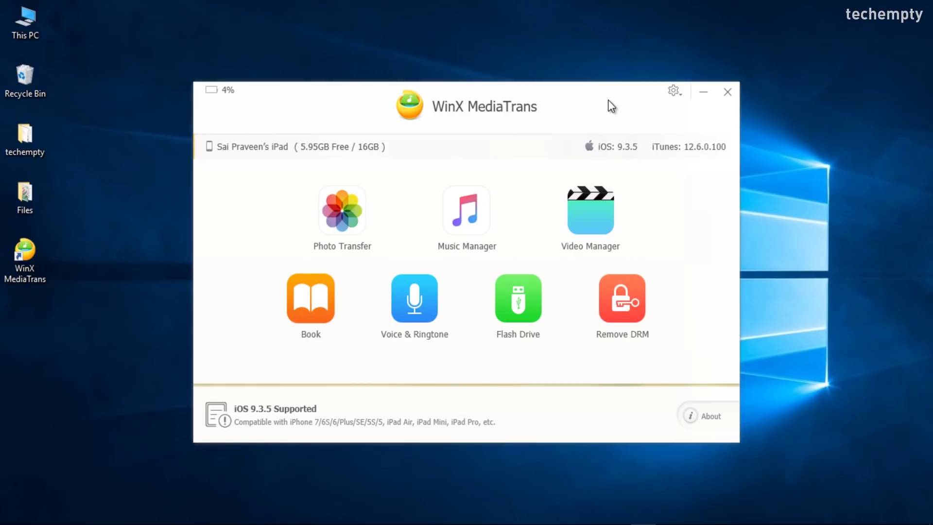